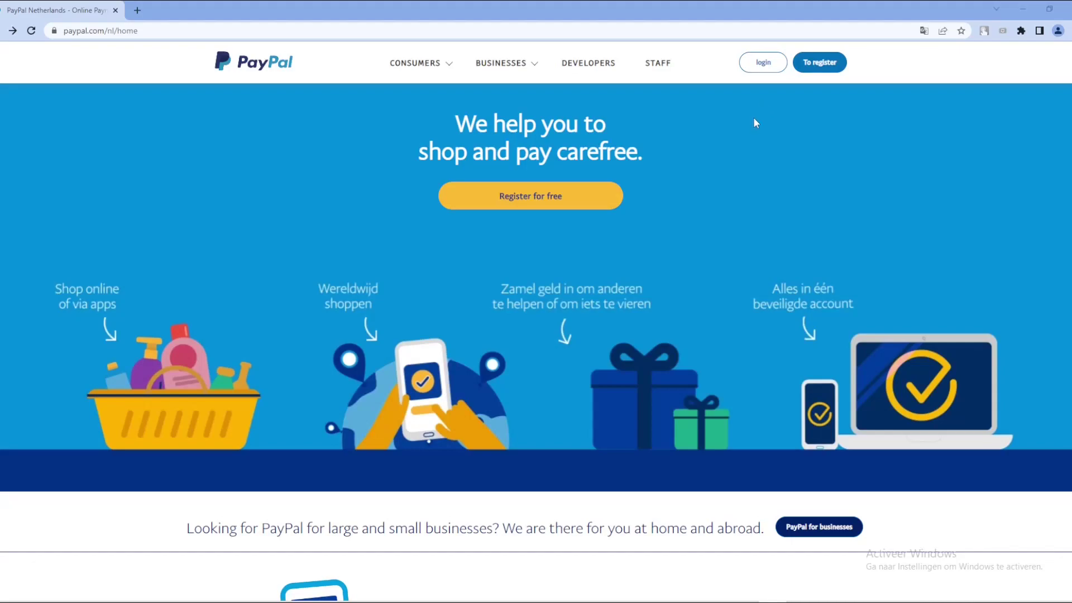
Go to the PayPal sign-in page and start recovering the forgotten password
click(762, 64)
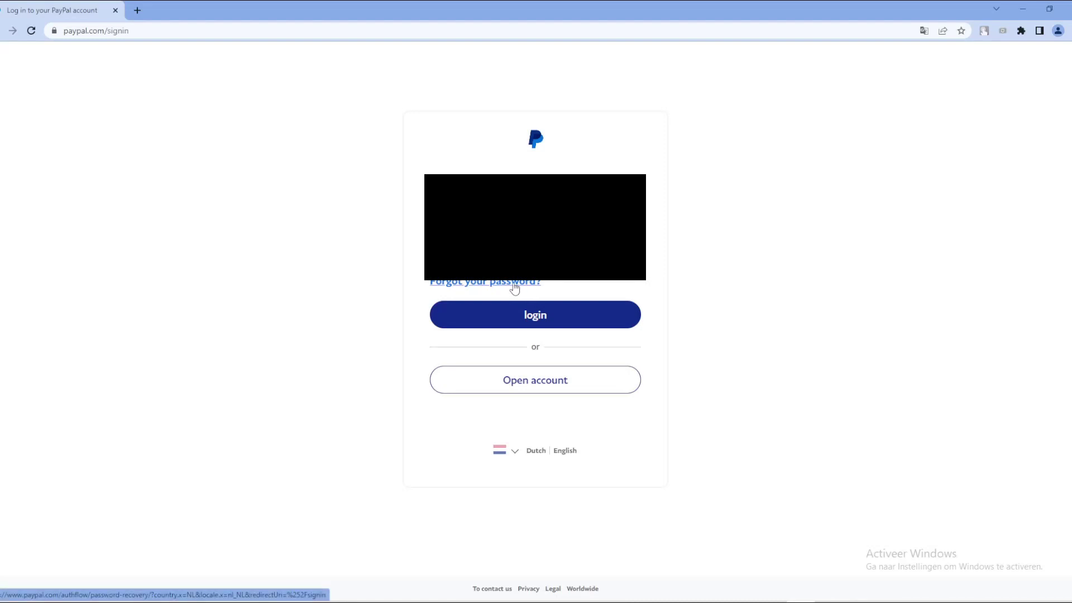
click(514, 286)
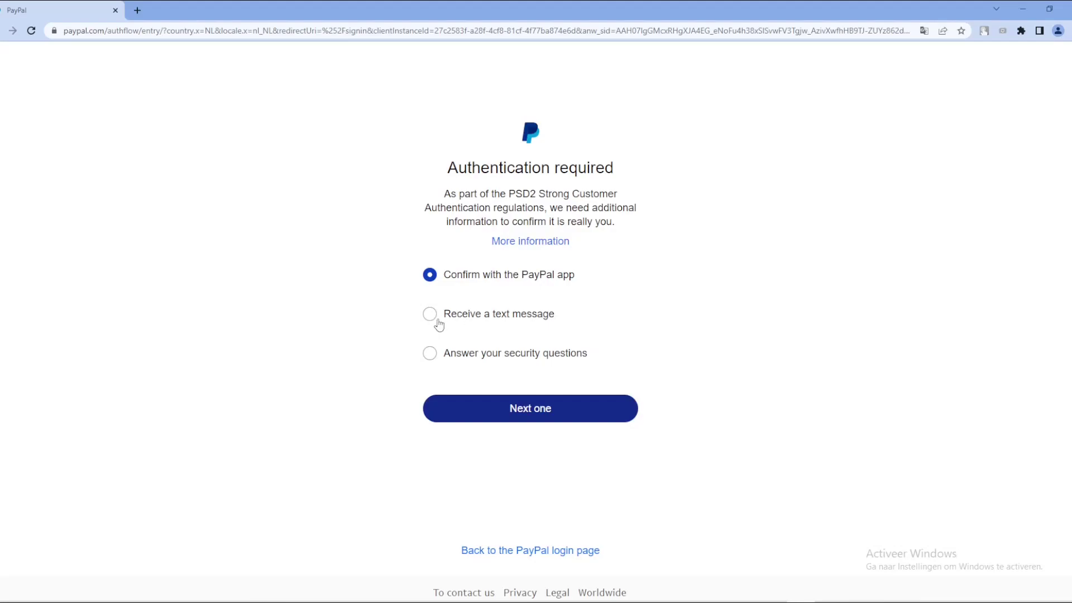
Choose security questions for verification and continue to the questions form
click(431, 355)
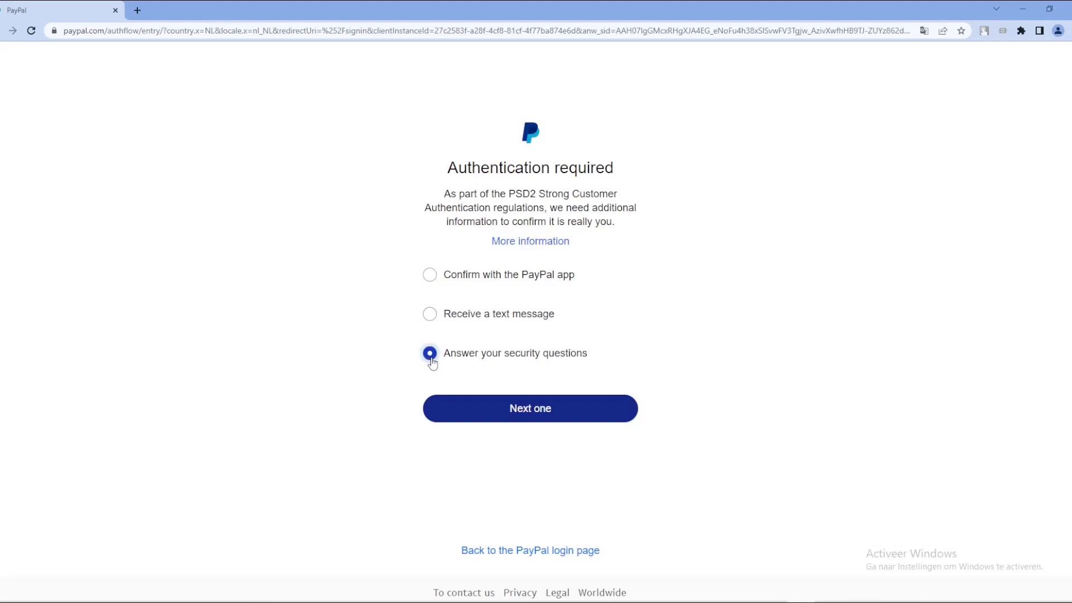
click(570, 412)
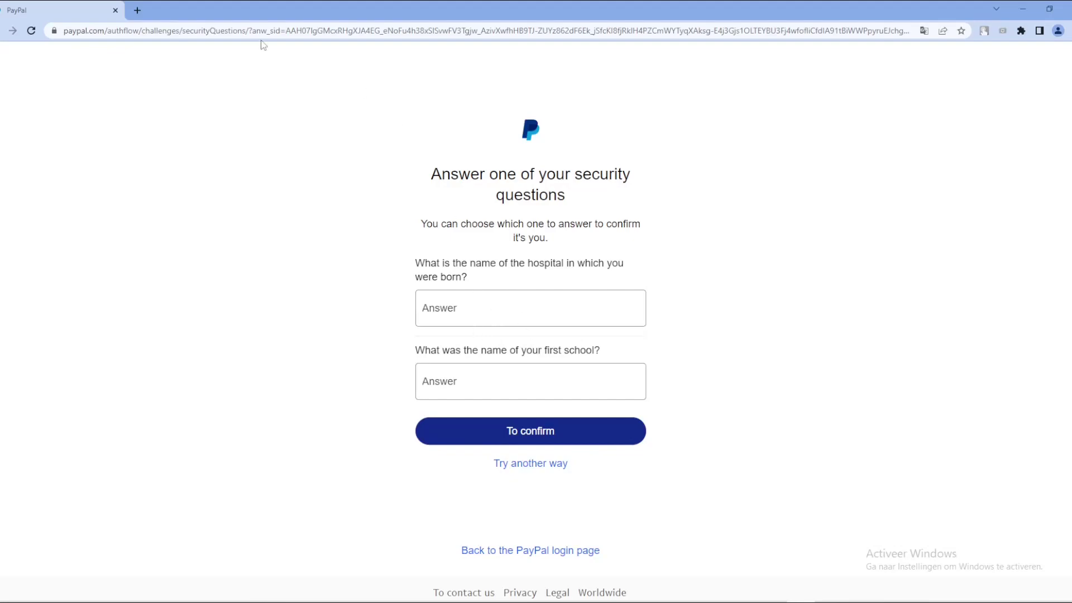
Load paypal.com in a new tab and translate the Netherlands homepage into English
click(144, 11)
text(paypal.cp.)
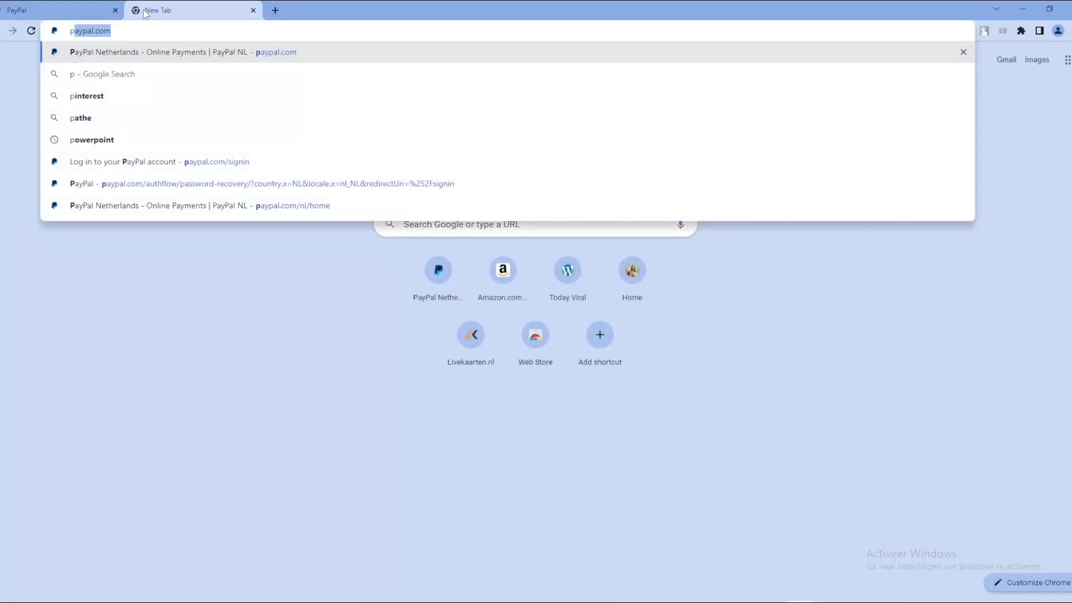
key(BackSpace)
key(BackSpace)
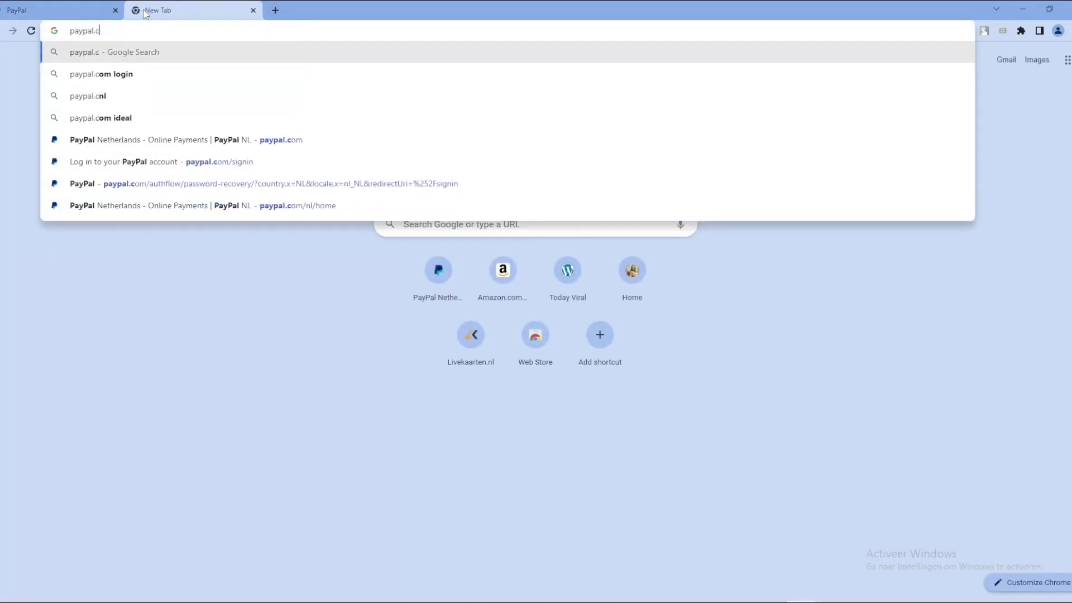
text(om)
key(Return)
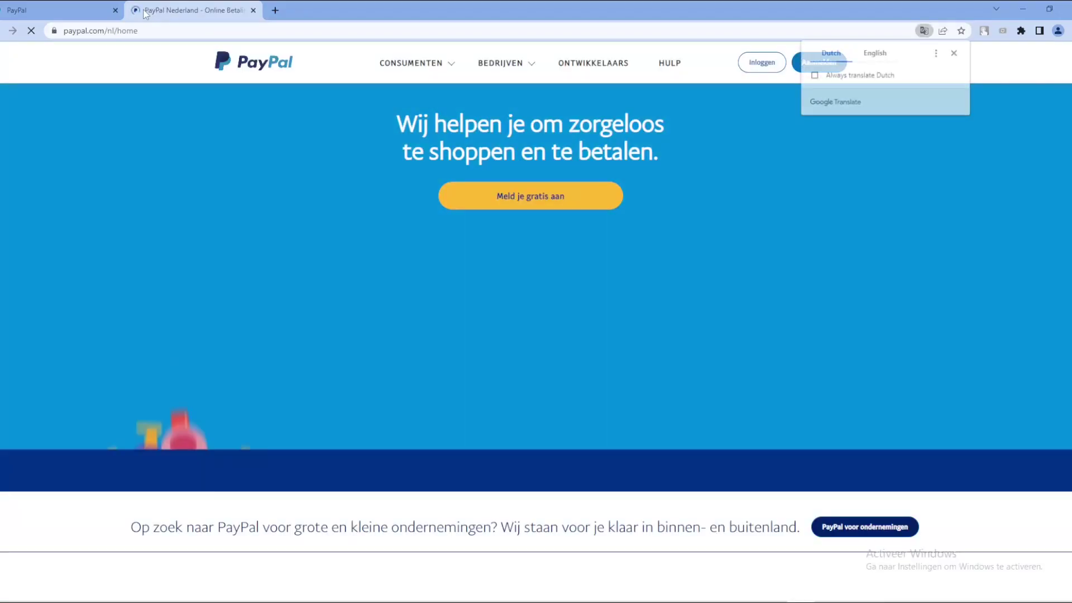
scroll(646, 245, down, 3)
click(875, 52)
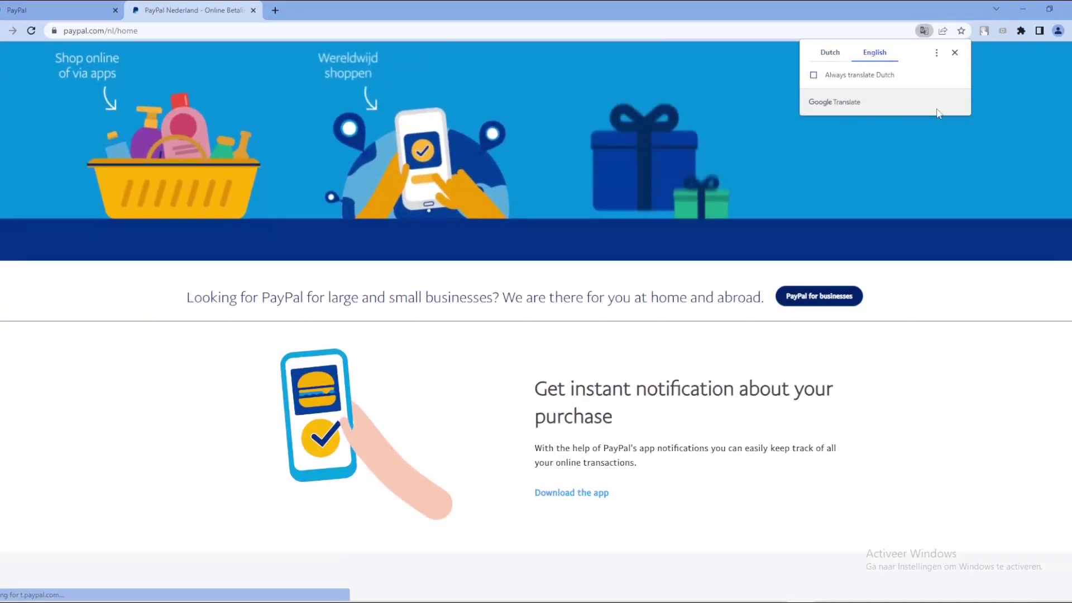
scroll(728, 297, down, 5)
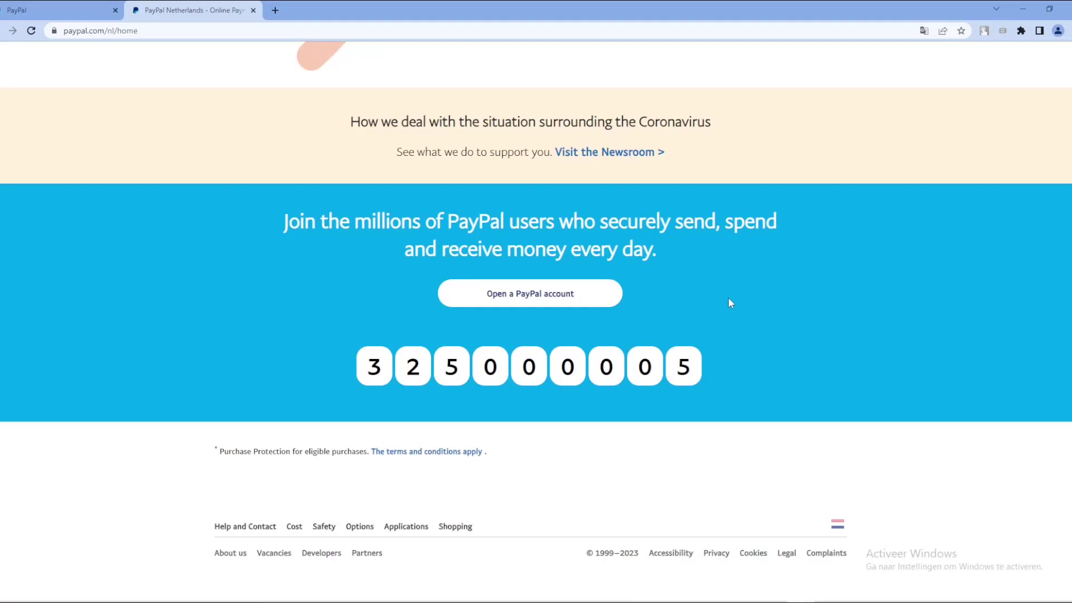
Search PayPal's Help and Contact pages for 'recover password'
click(251, 534)
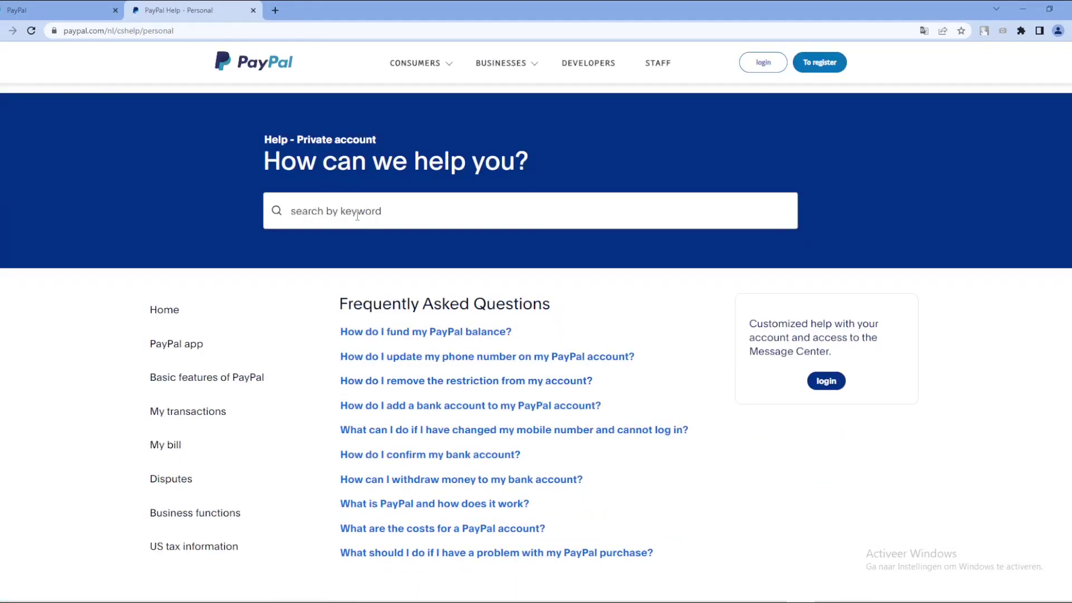
click(357, 215)
text(r)
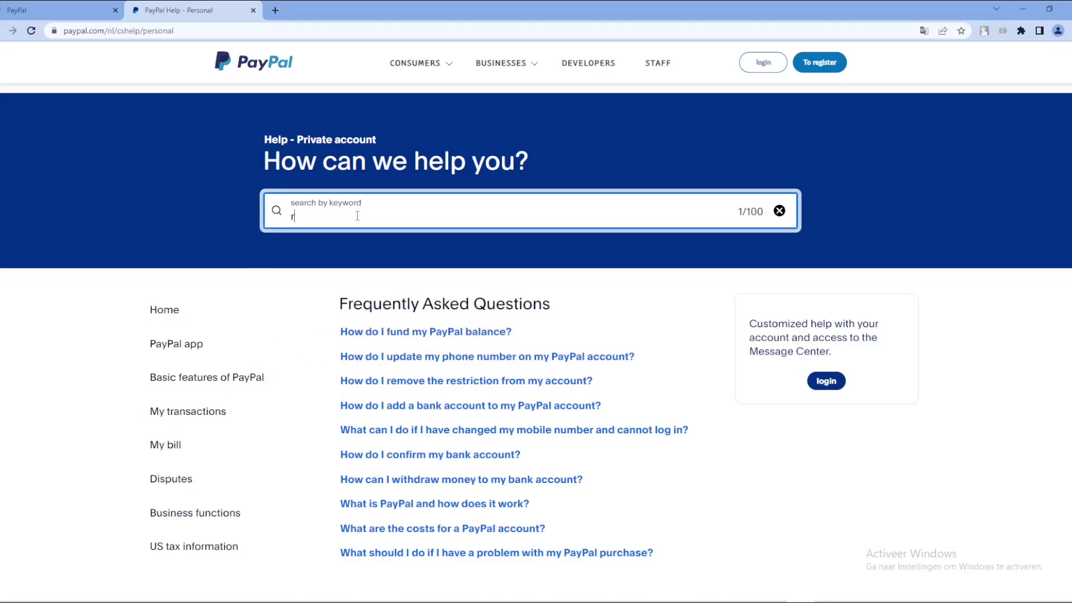
text(ecover)
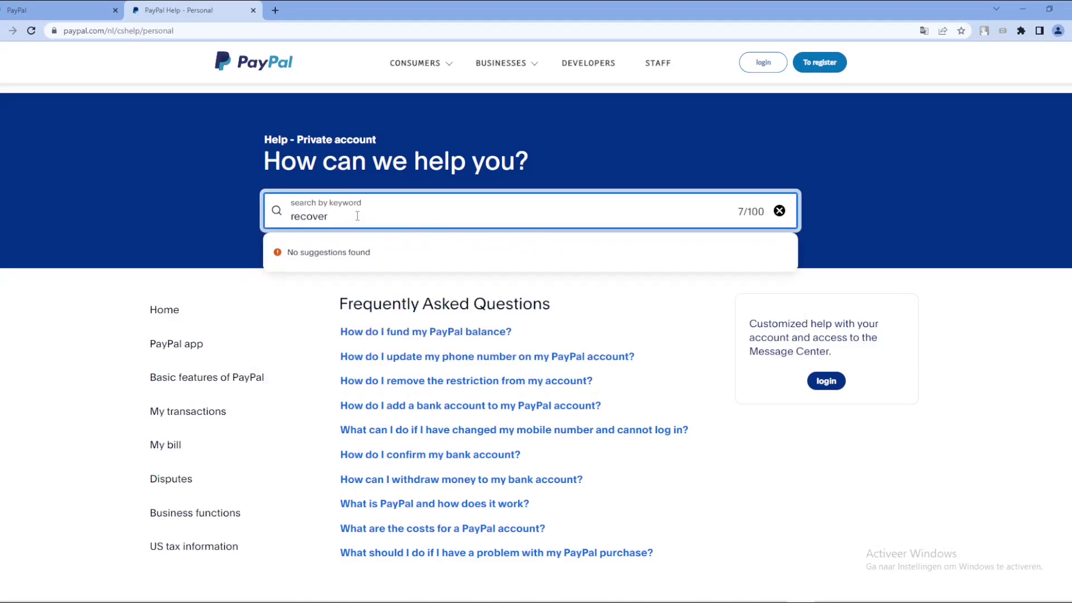
text( passwor)
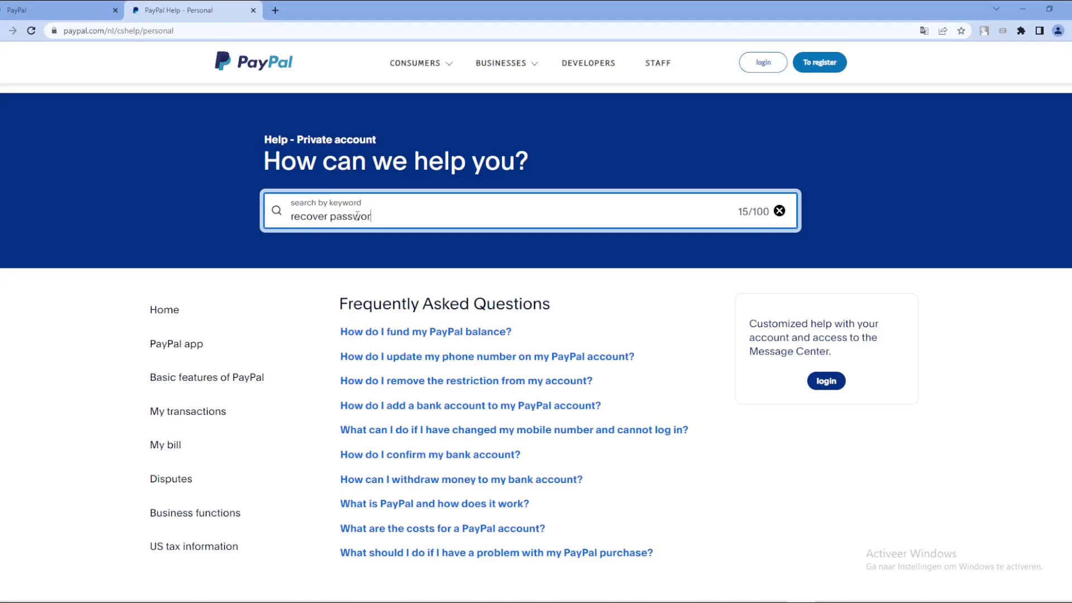
text(d)
key(Return)
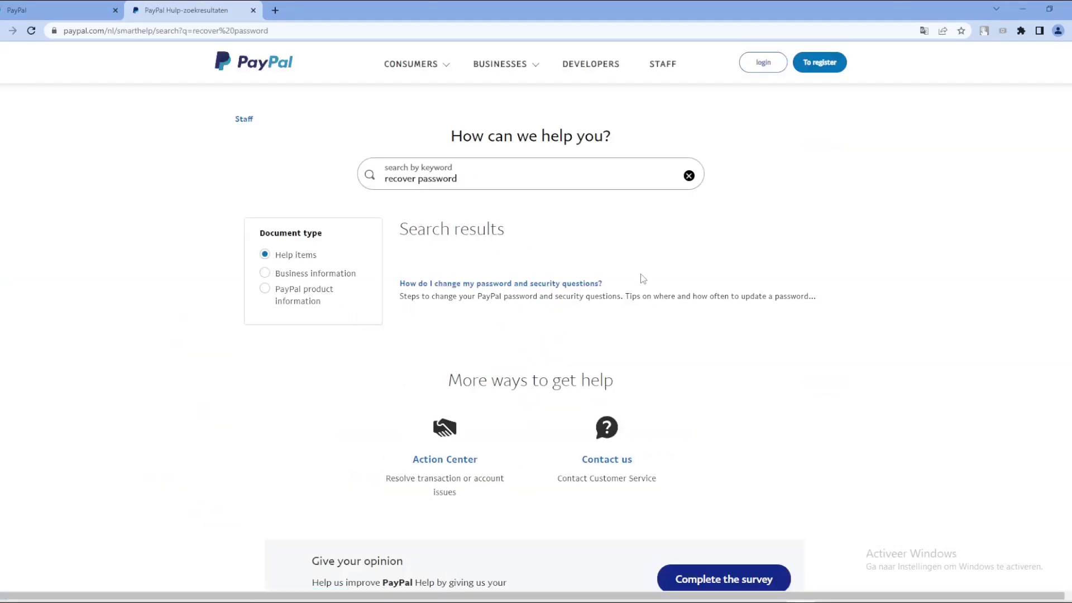
scroll(667, 289, down, 2)
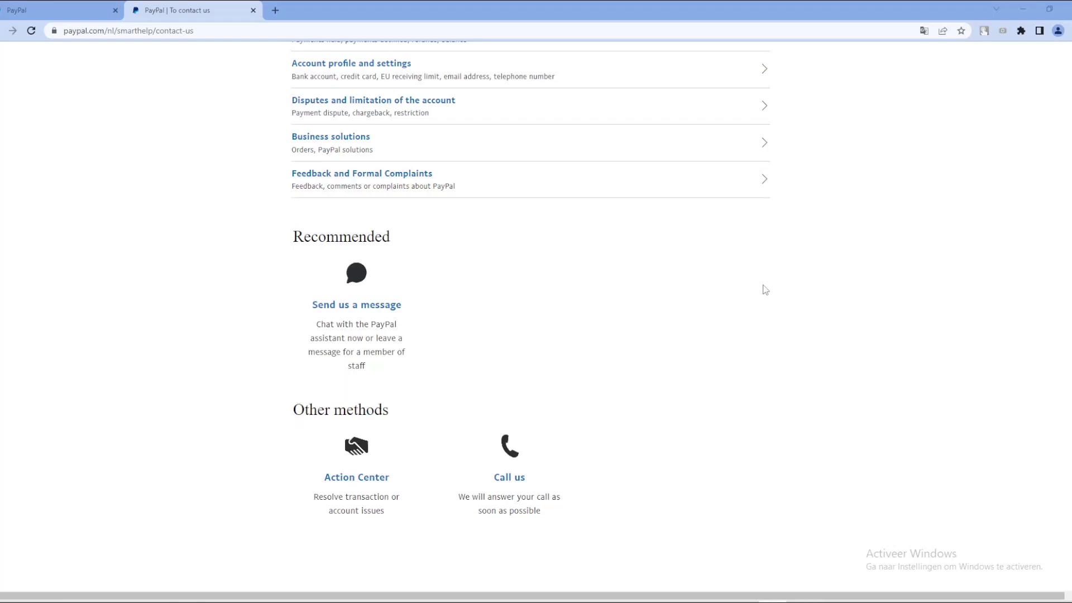
Open 'Send us a message' under Recommended on the Contact us page
click(375, 307)
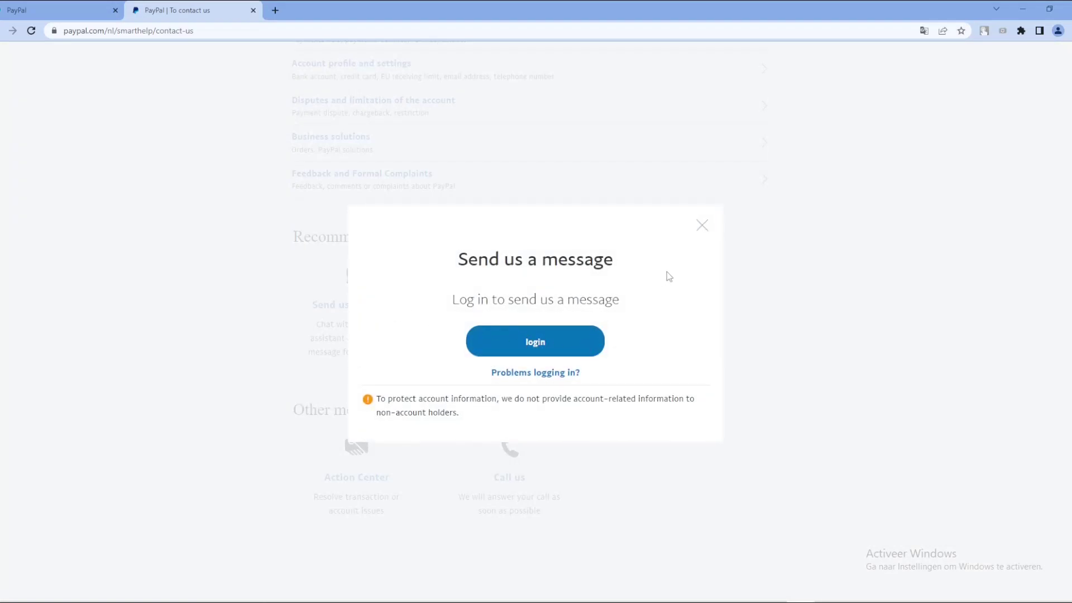